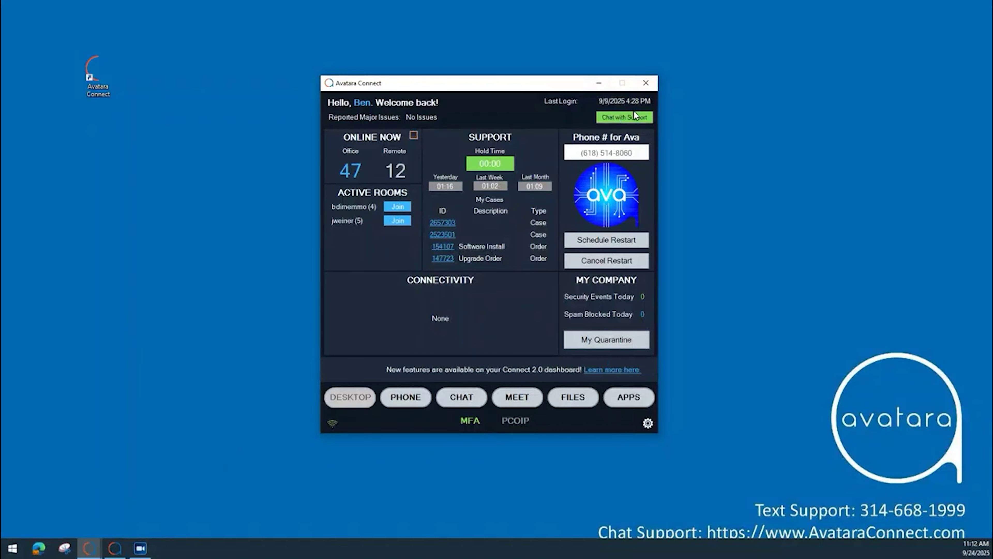
Step: Bring up the Avatara Connect login window to view it and minimize it again
mouse_move(91, 551)
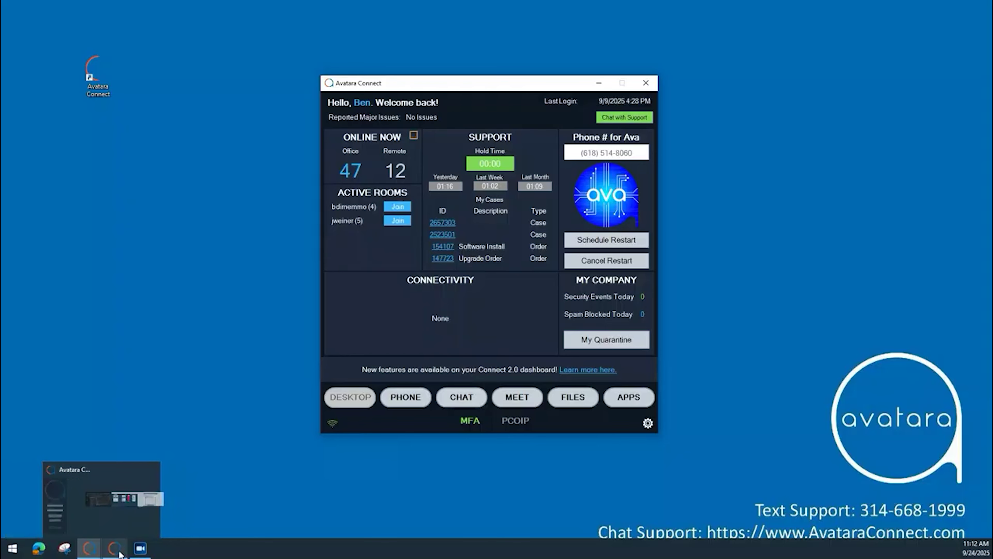
left_click(120, 554)
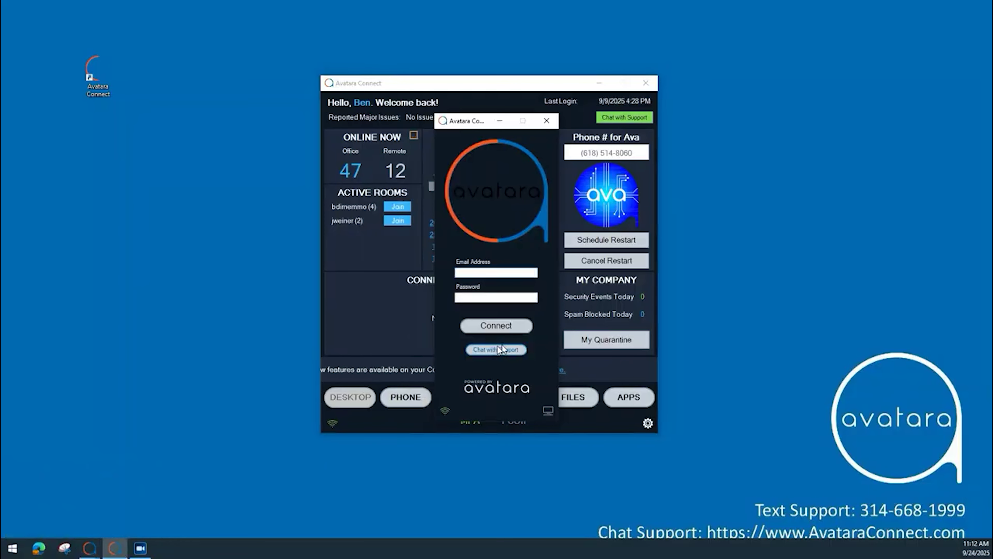
left_click(500, 121)
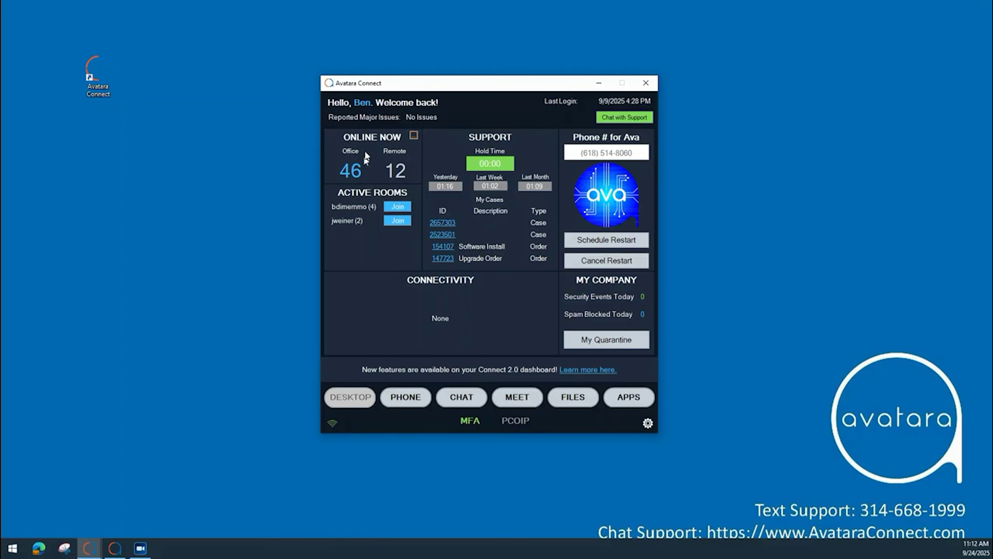
Step: View the list of users online now, close it, and open the first case under My Cases
left_click(413, 136)
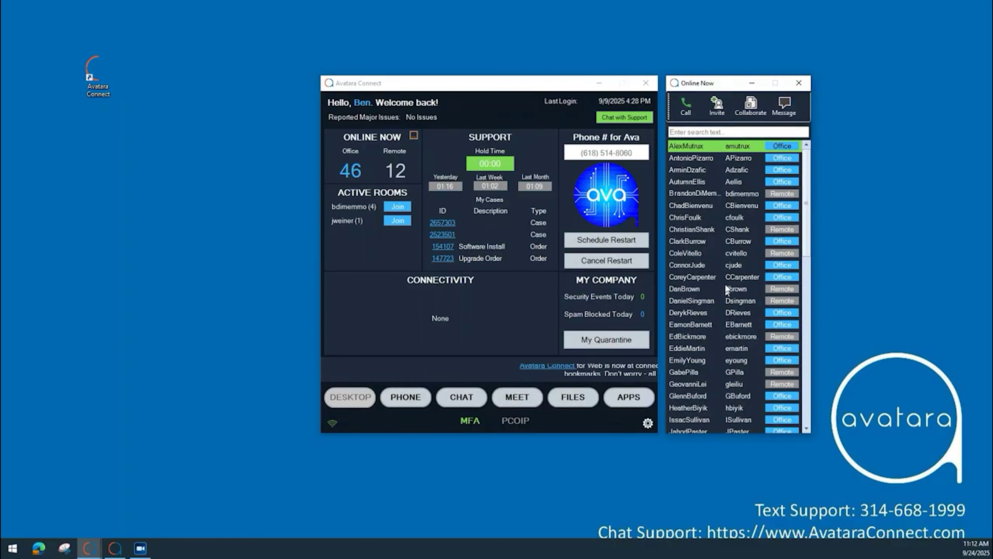
left_click(700, 189)
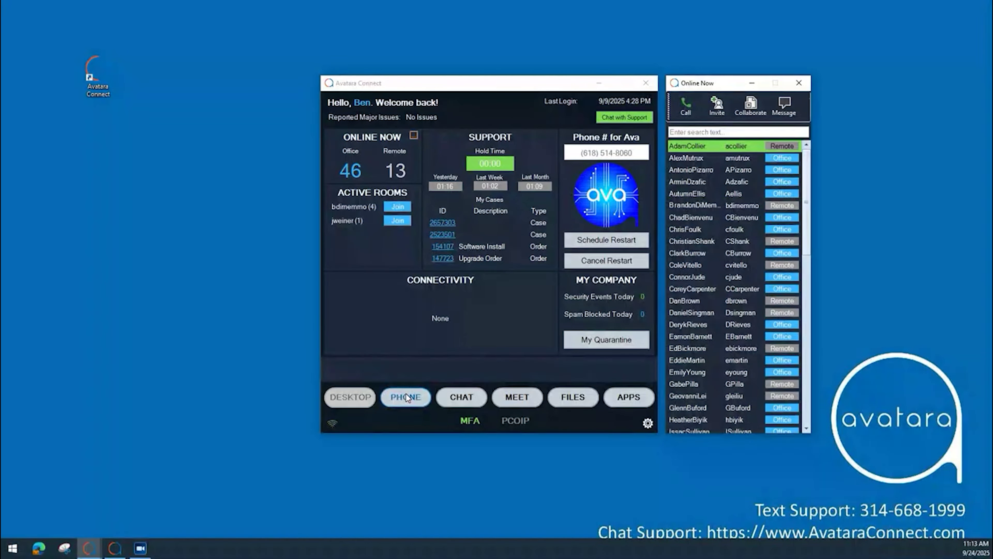
left_click(801, 83)
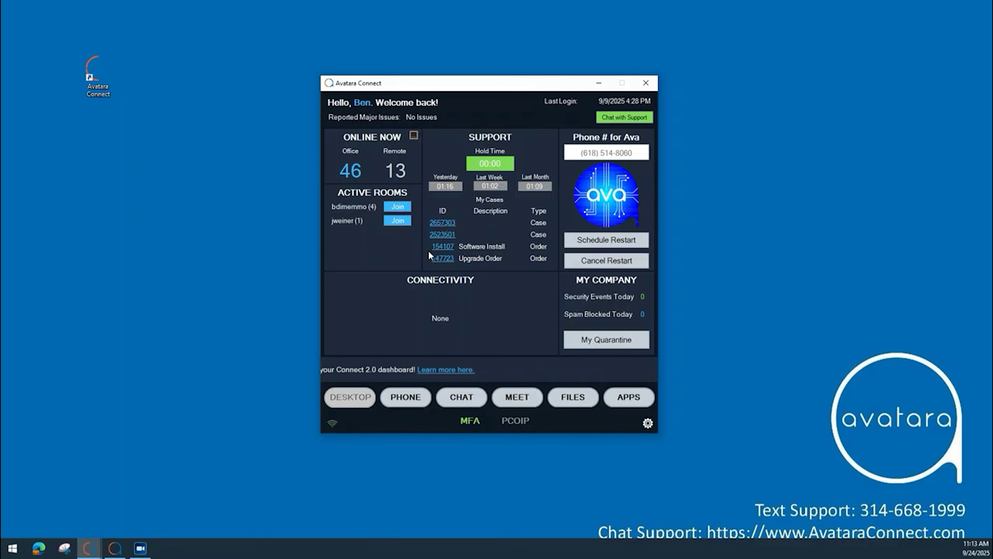
left_click(443, 223)
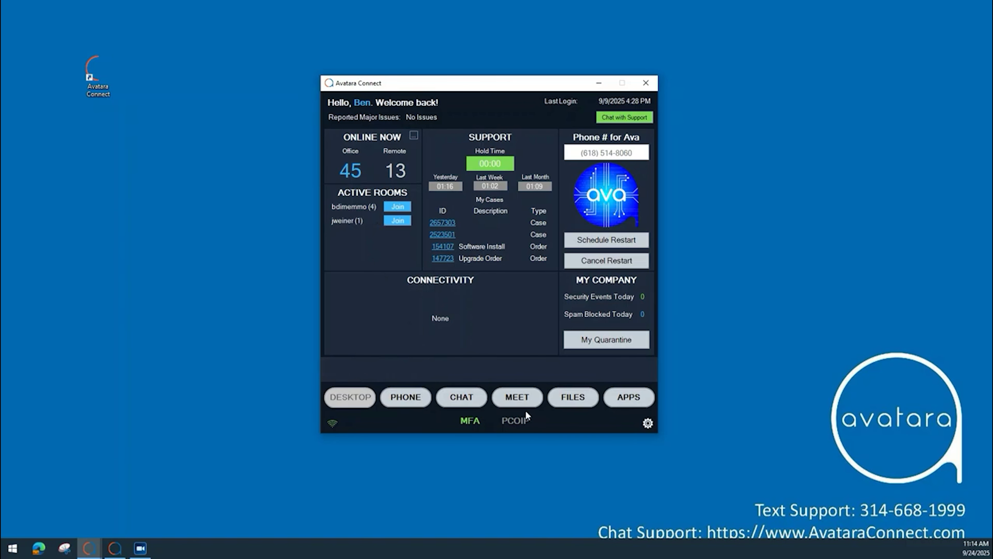
Step: Open the personal meeting room, mute the microphone, turn off the video, and join the meeting
left_click(522, 396)
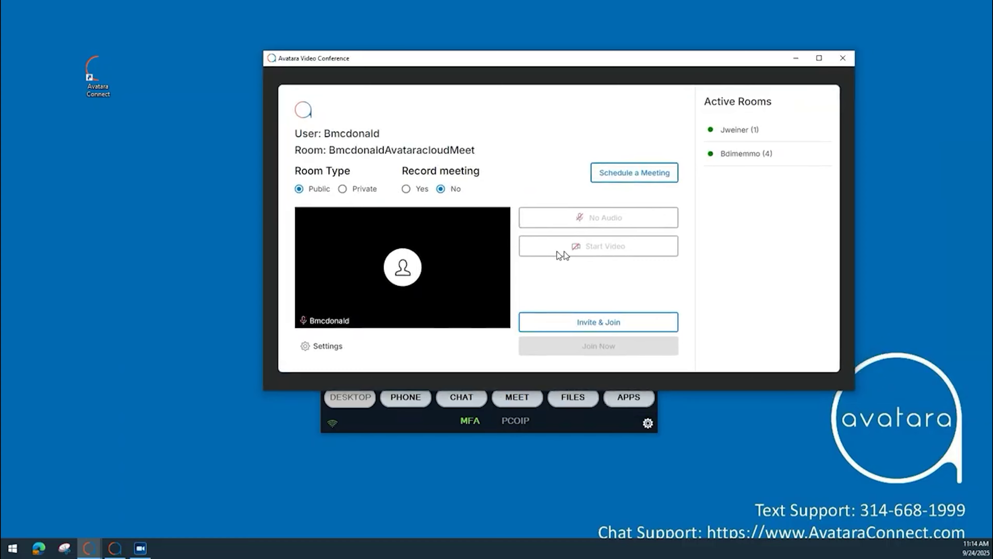
left_click(575, 218)
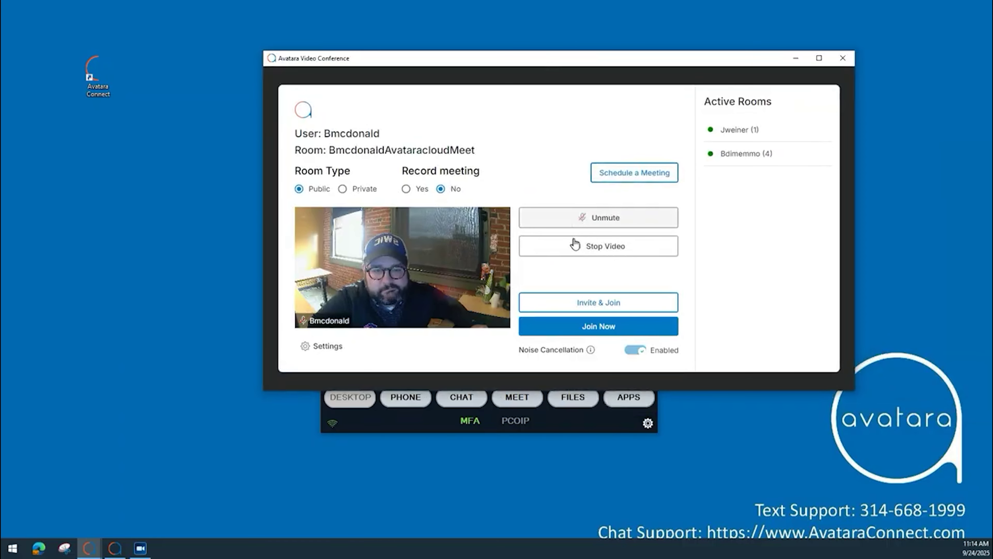
left_click(573, 245)
left_click(591, 327)
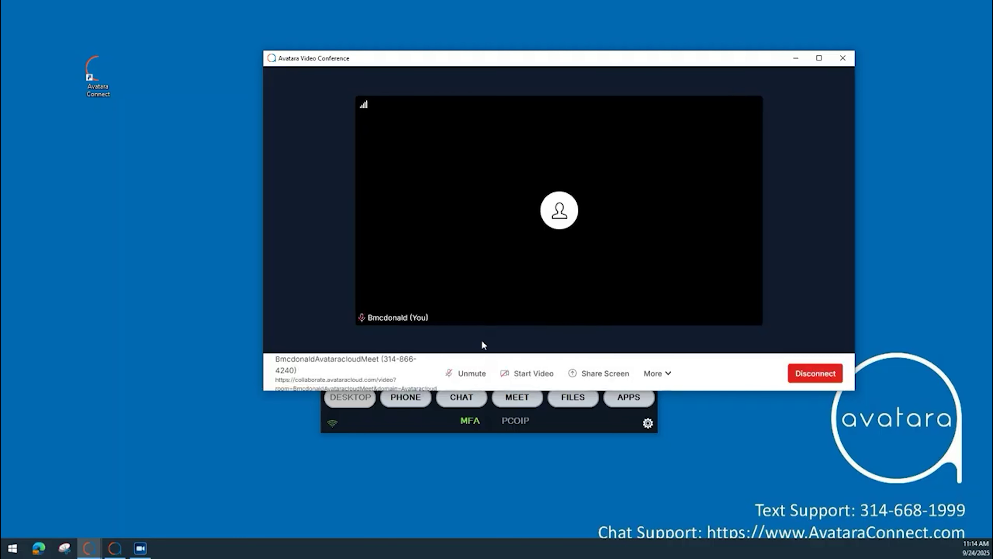
Step: Move the meeting window aside to check the dashboard's active rooms and move it back
left_click_drag(397, 64, 584, 102)
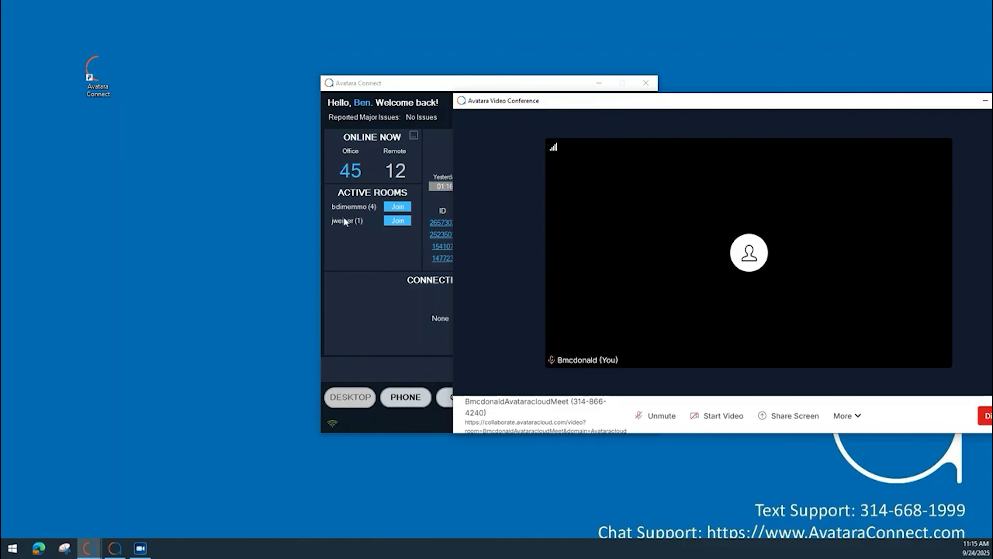
left_click_drag(566, 100, 371, 53)
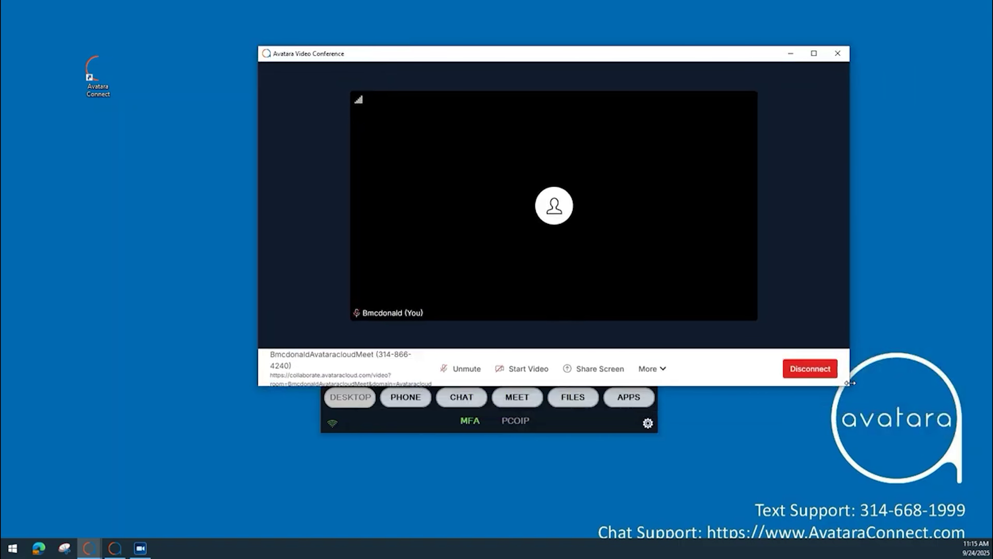
Step: Enlarge the meeting window and highlight the meeting's room name, dial-in number and link
left_click_drag(850, 387, 878, 440)
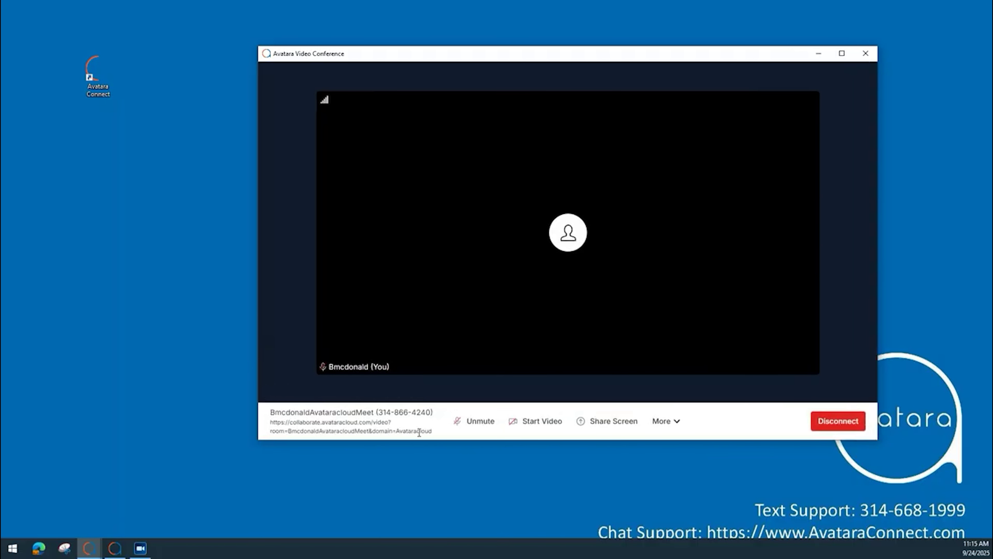
left_click_drag(432, 431, 267, 408)
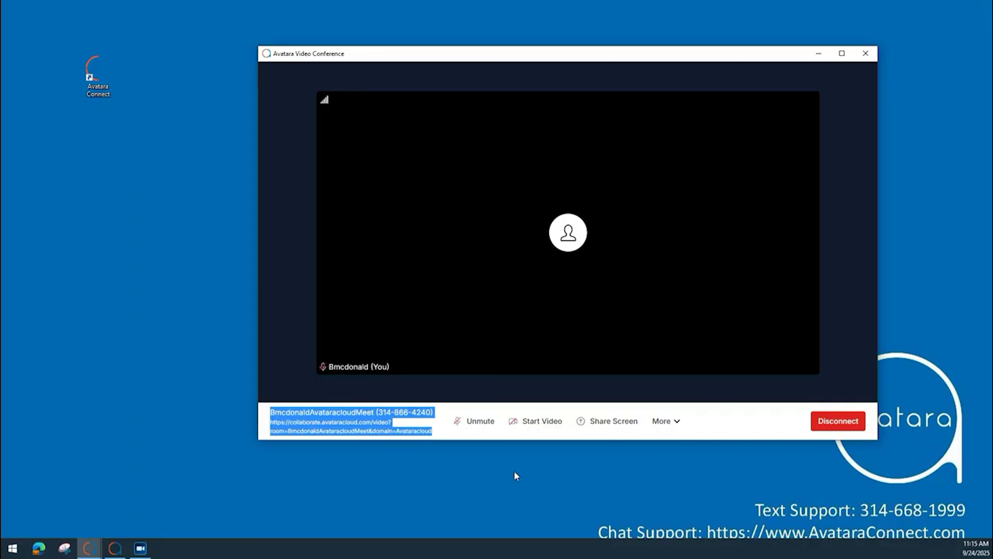
left_click(358, 423)
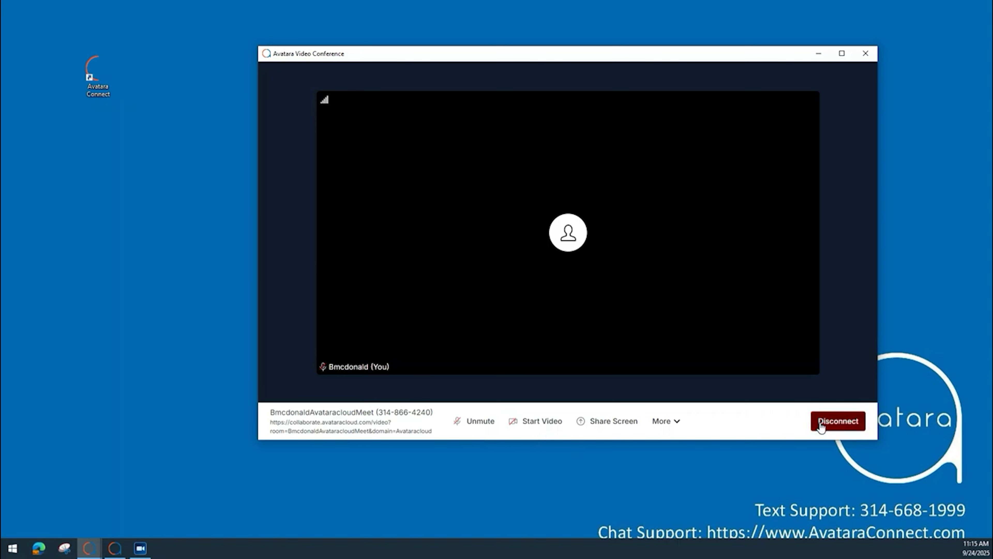
Step: Share the entire Screen 2 in the meeting
left_click(604, 422)
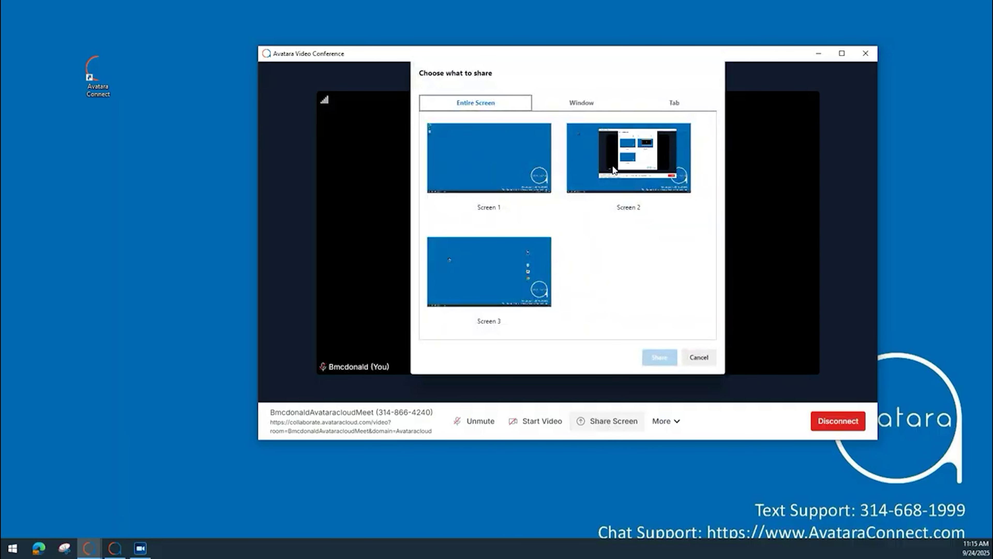
left_click(593, 166)
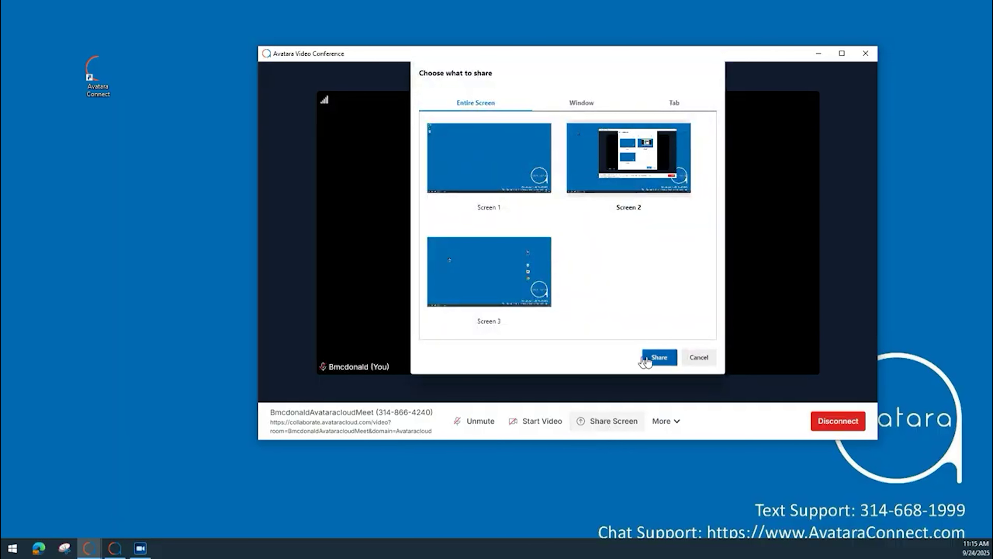
left_click(652, 359)
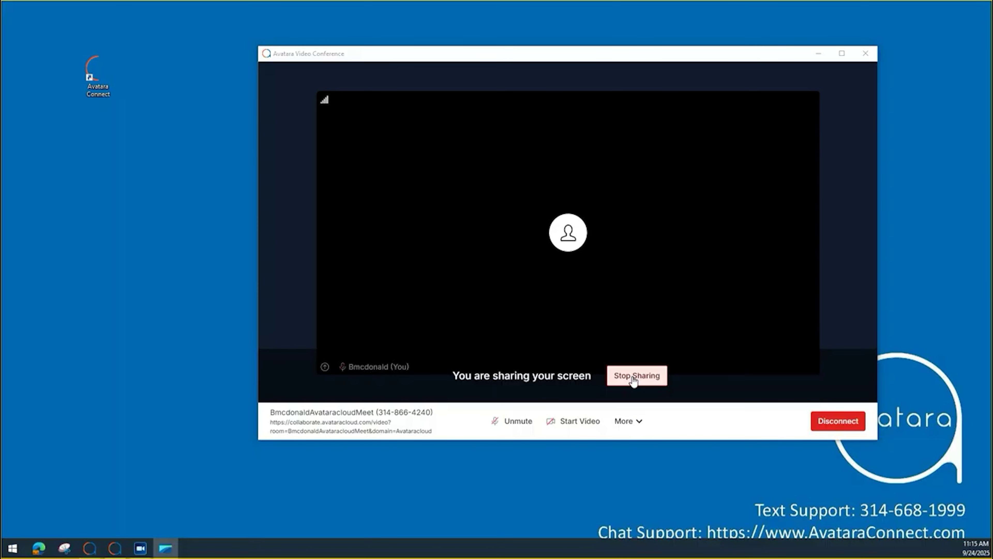
Step: Switch to the WX63.AvataraCloud.local remote desktop during the screen share and move the meeting window aside
mouse_move(87, 551)
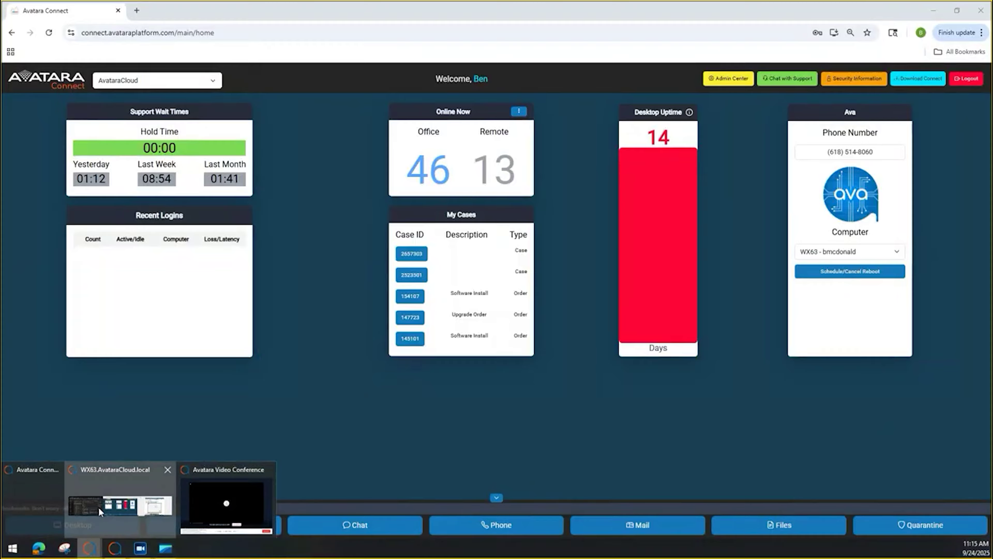
left_click(98, 507)
left_click_drag(467, 54, 992, 98)
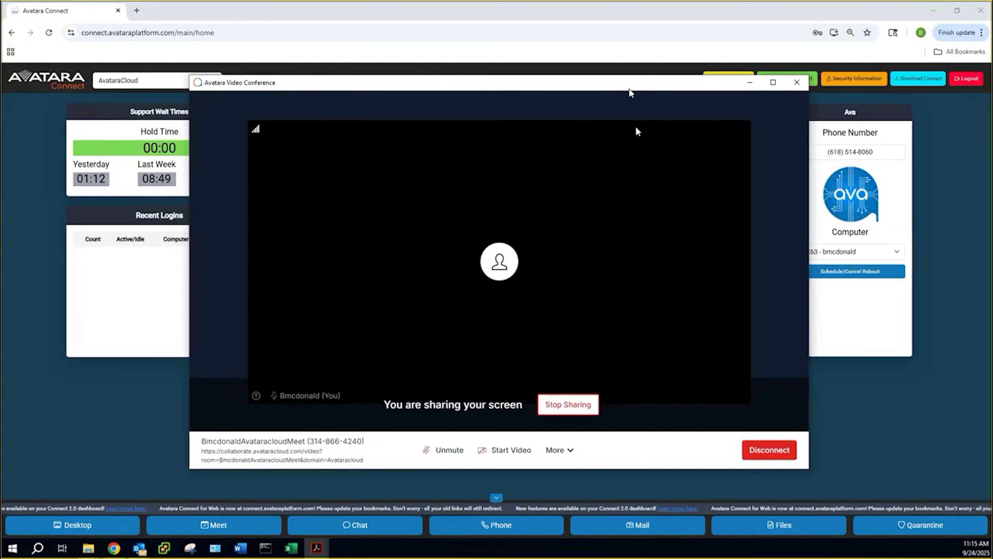
Step: Disconnect from the meeting and close the video conference window
left_click(769, 450)
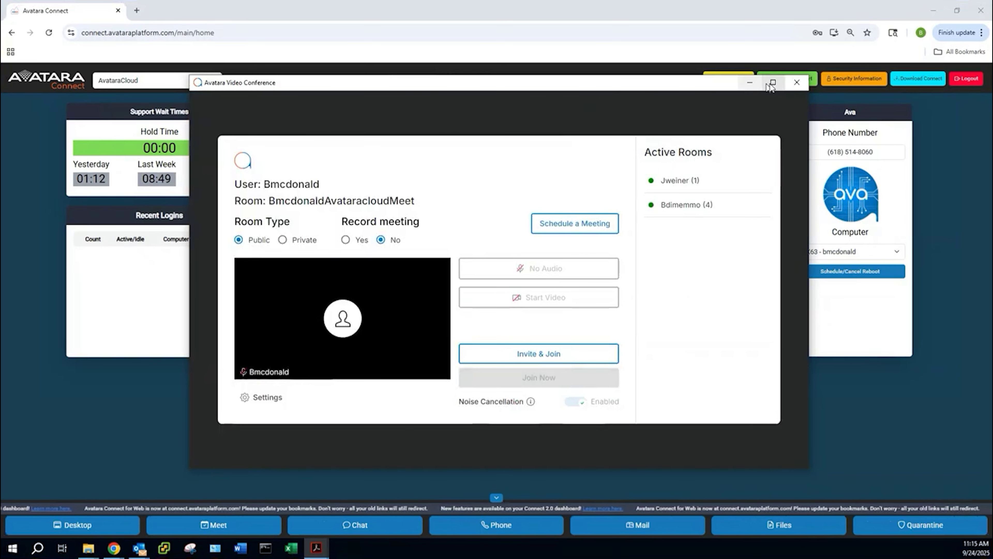
left_click(797, 83)
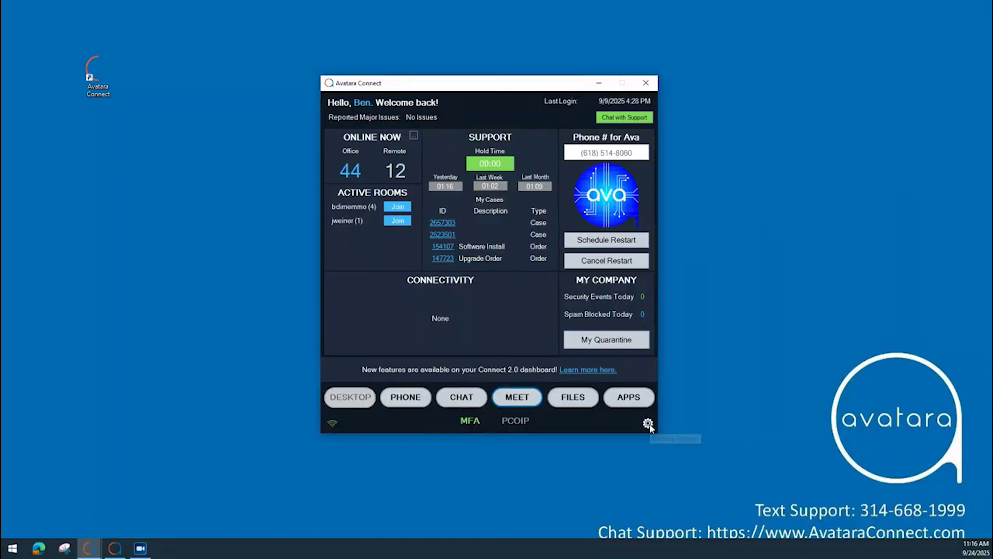
Step: In the Desktop settings, turn Use All Monitors off and back on, and apply the settings
left_click(648, 423)
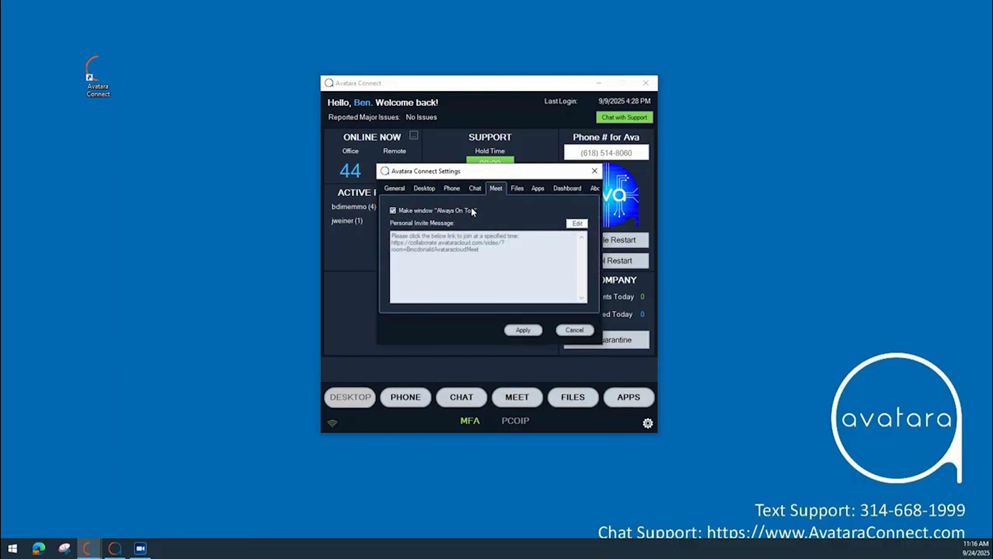
left_click(424, 189)
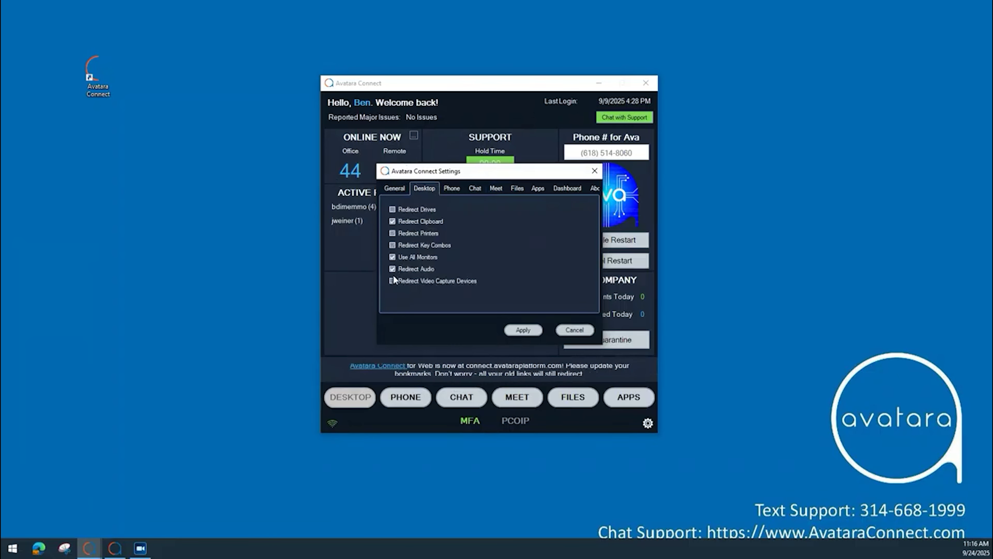
left_click(392, 256)
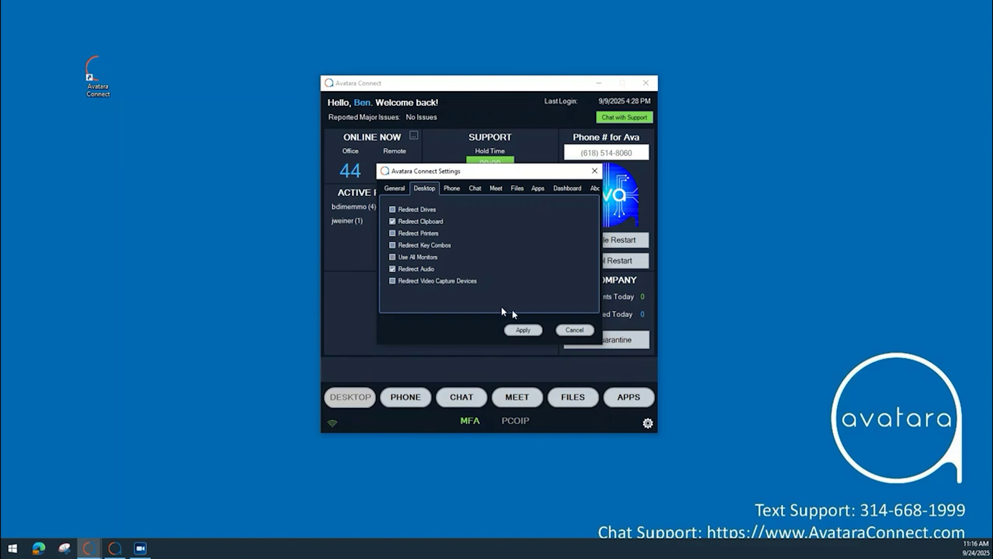
left_click(524, 330)
left_click(407, 255)
left_click(537, 330)
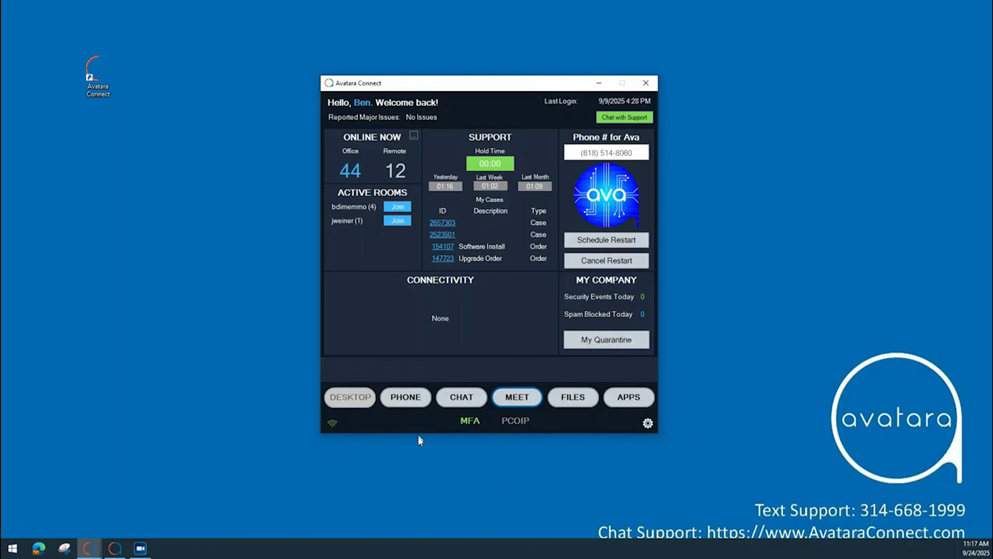
Step: Open the soft phone and search the contacts by a person's first name
left_click(395, 398)
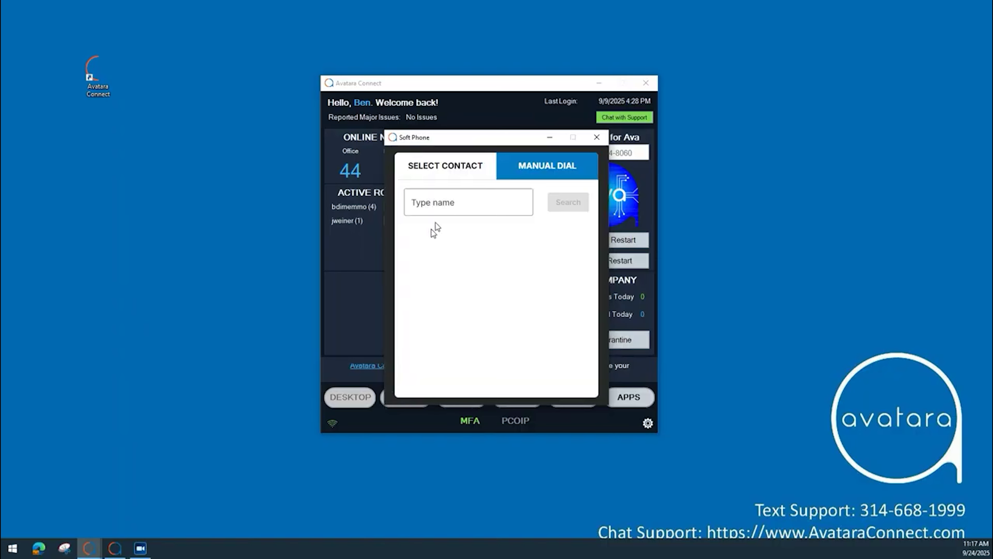
left_click(455, 197)
type("ben")
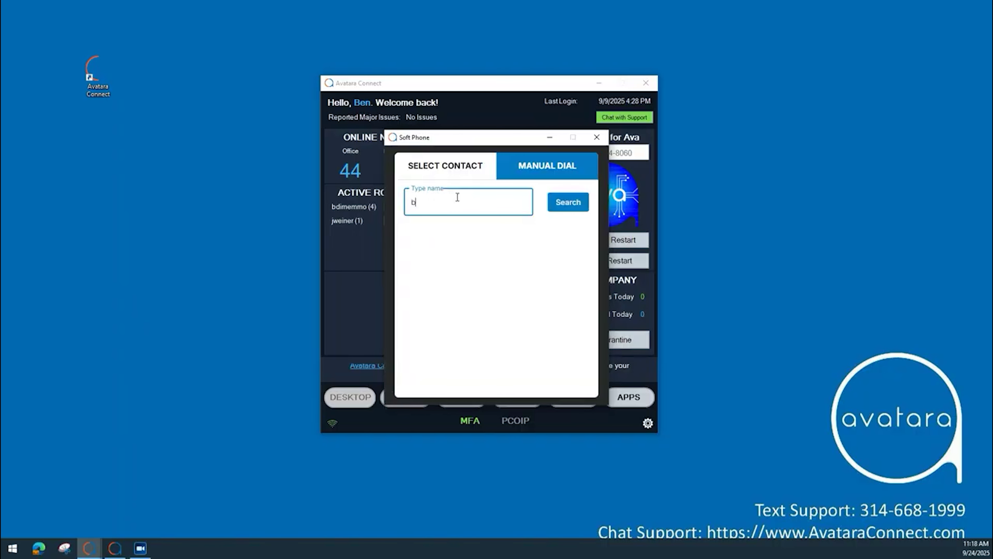
left_click(562, 209)
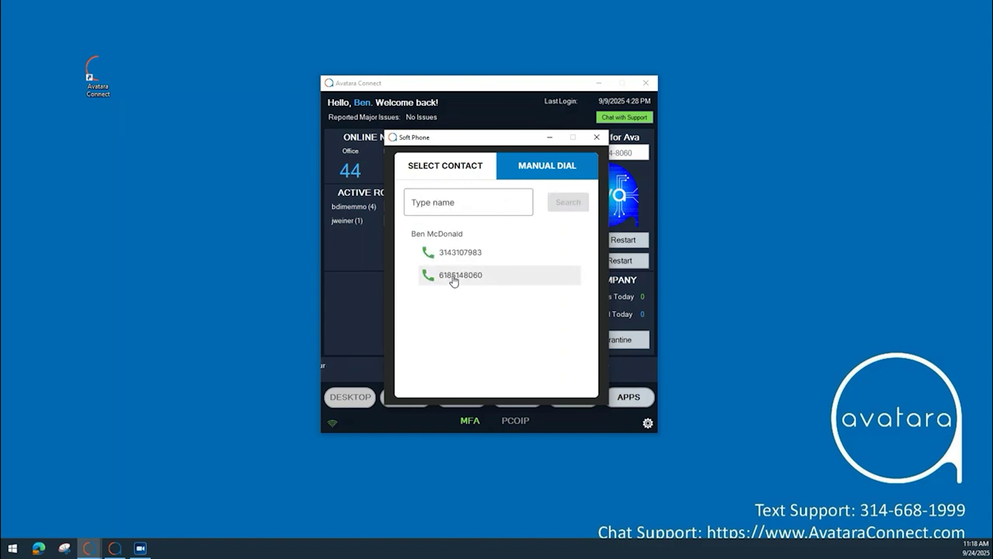
Step: Enter a phone number's area code on the manual dial pad and close the soft phone without calling
left_click(555, 169)
left_click(529, 262)
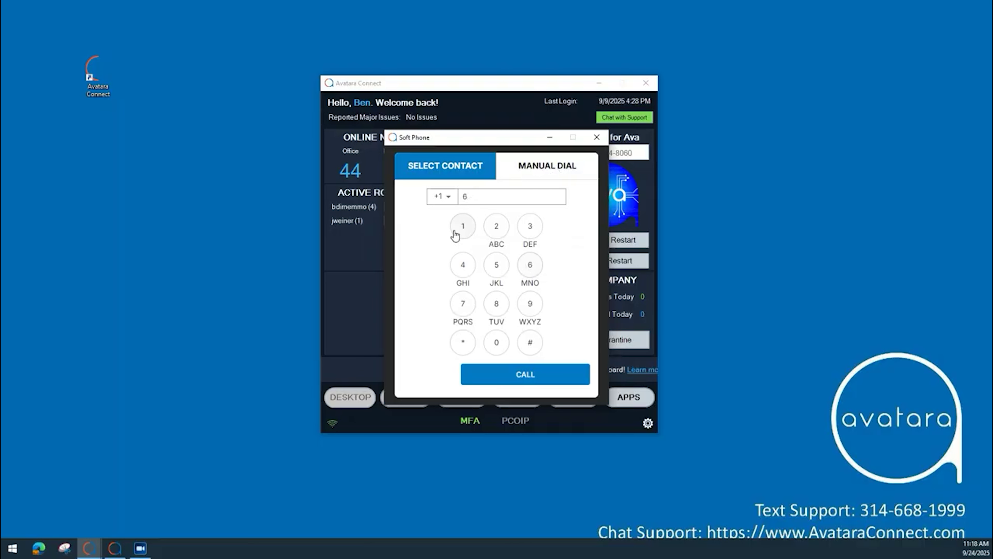
left_click(462, 224)
left_click(497, 304)
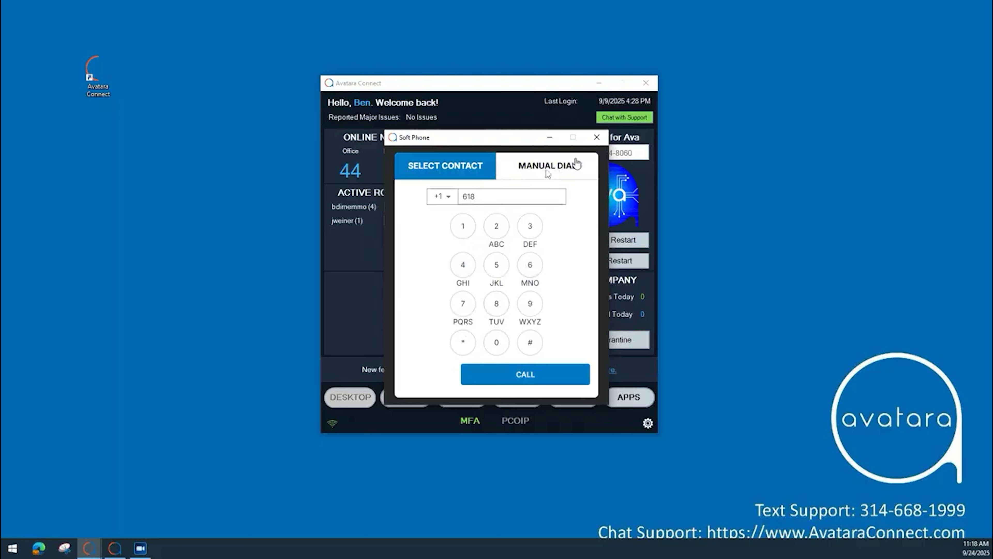
left_click(597, 137)
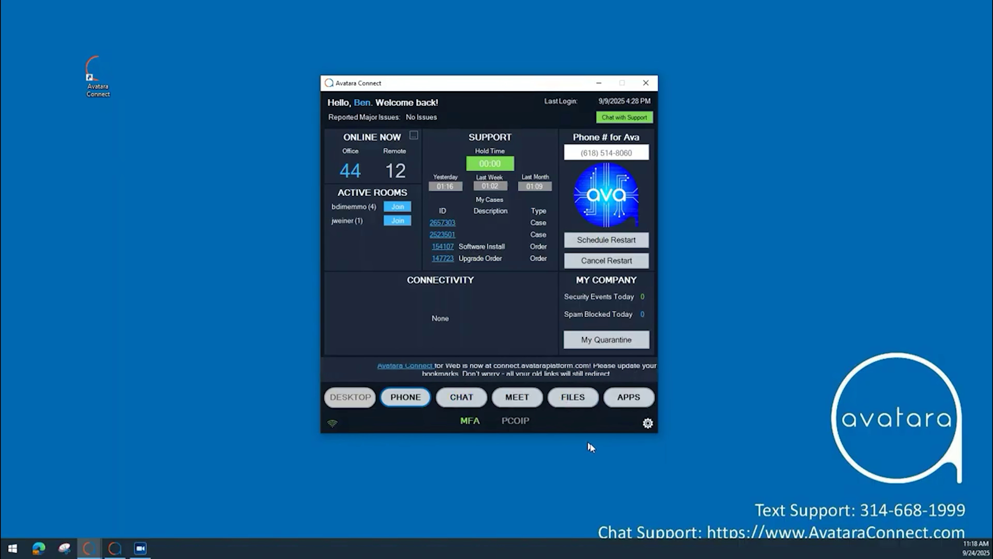
Step: Open the Files Explorer to view its top-level folders and close it
left_click(567, 398)
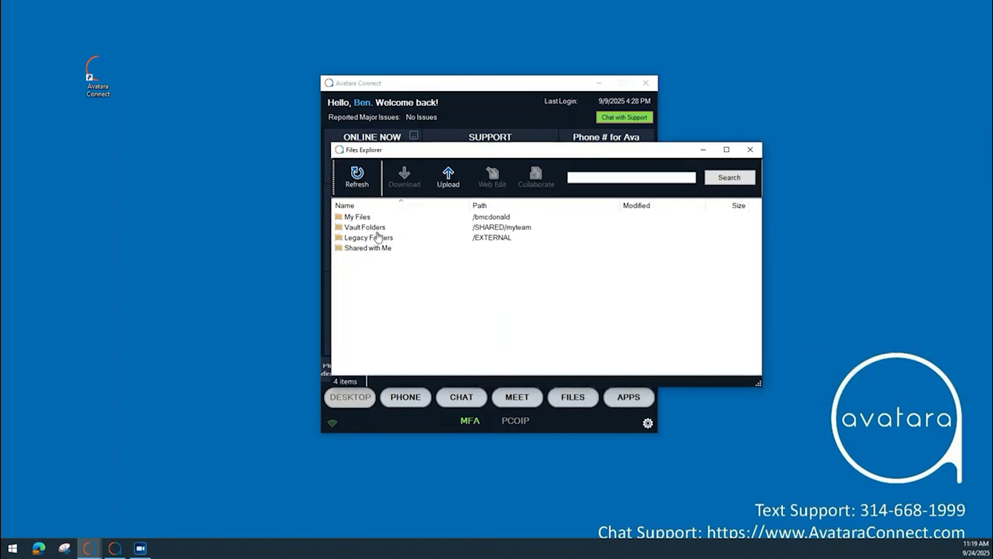
left_click(757, 154)
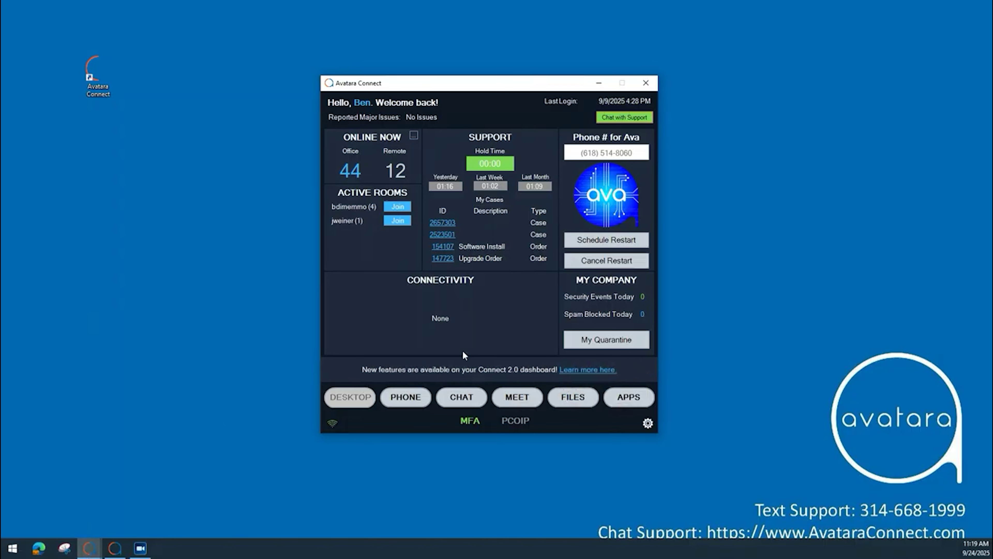
Step: Switch to the WX63 remote desktop session and open the reboot scheduling dialog from its Avatara Connect web dashboard
left_click(87, 551)
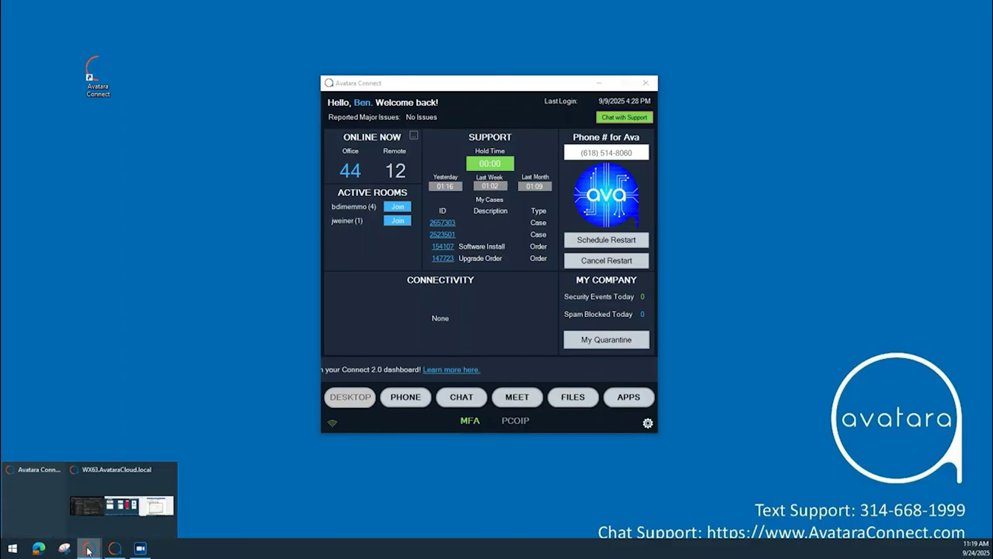
left_click(92, 512)
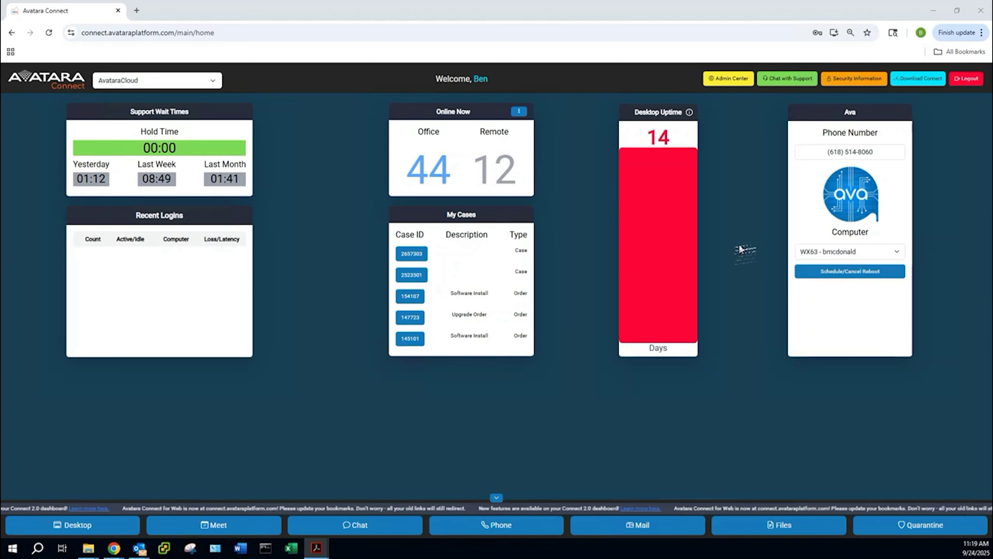
left_click(817, 274)
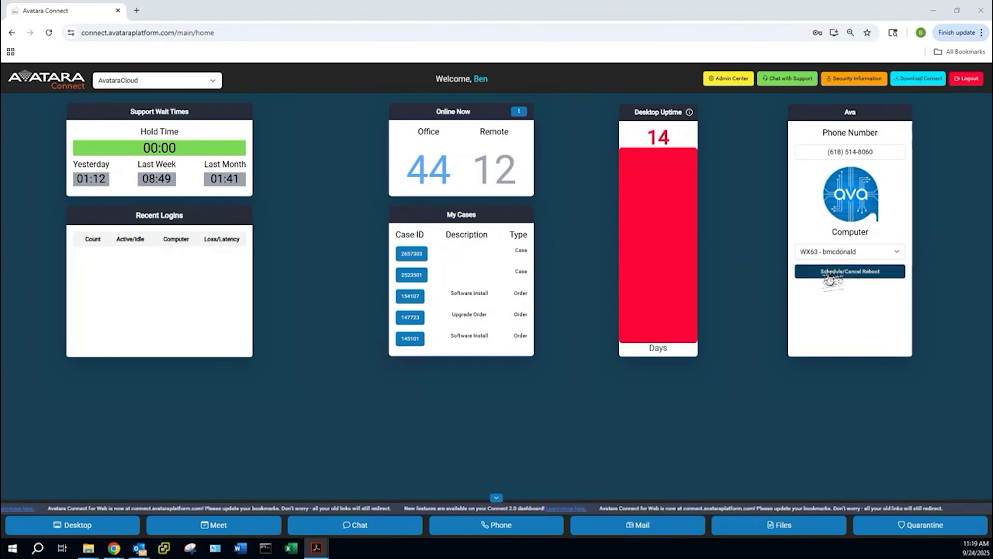
left_click(829, 278)
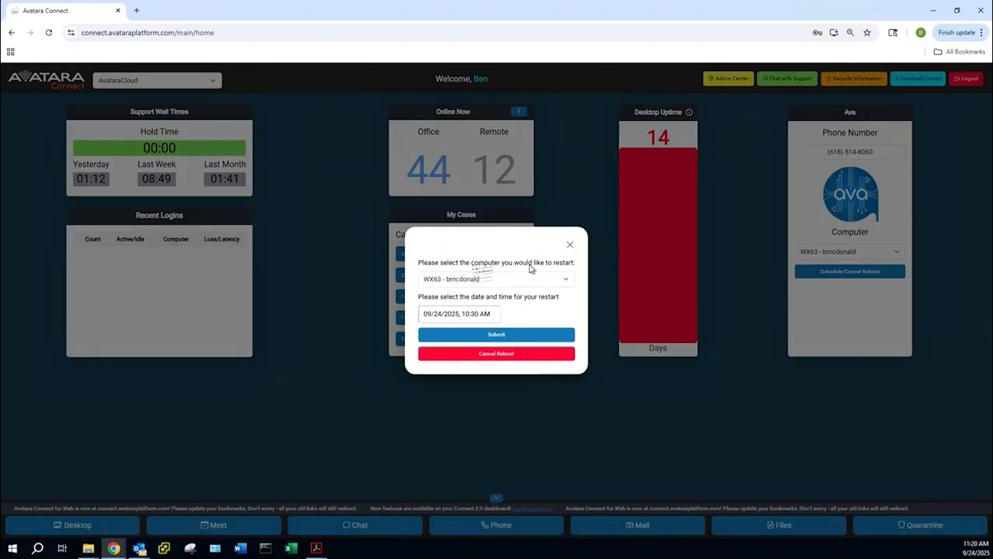
Step: Set the restart date and time for computer WX63 to 09/24/2025, 8:30 PM and submit the request
left_click(468, 314)
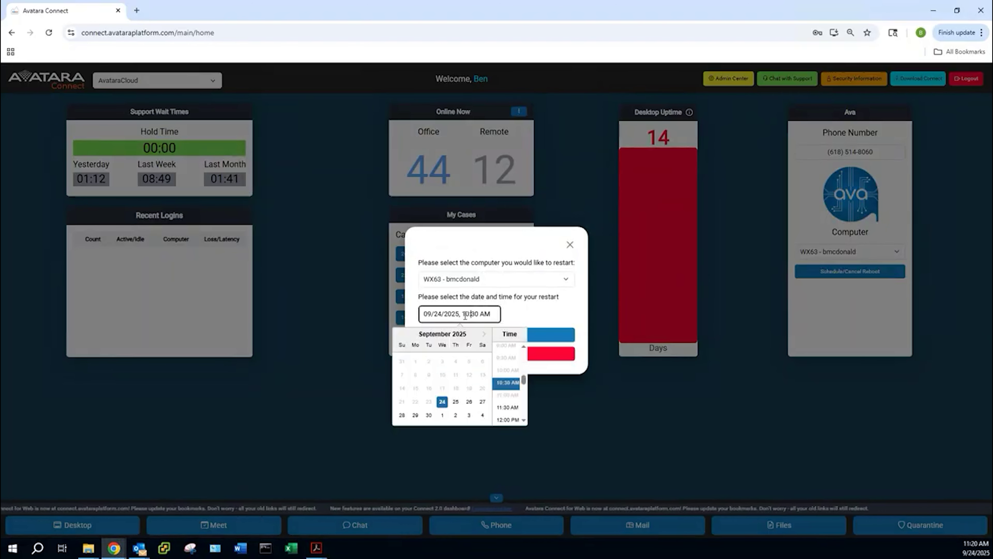
triple_click(467, 314)
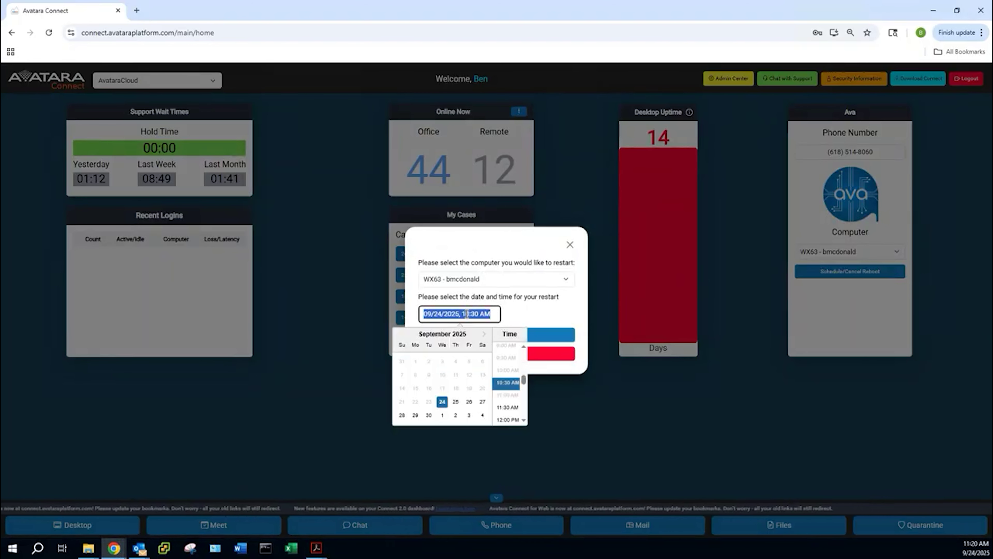
left_click(474, 314)
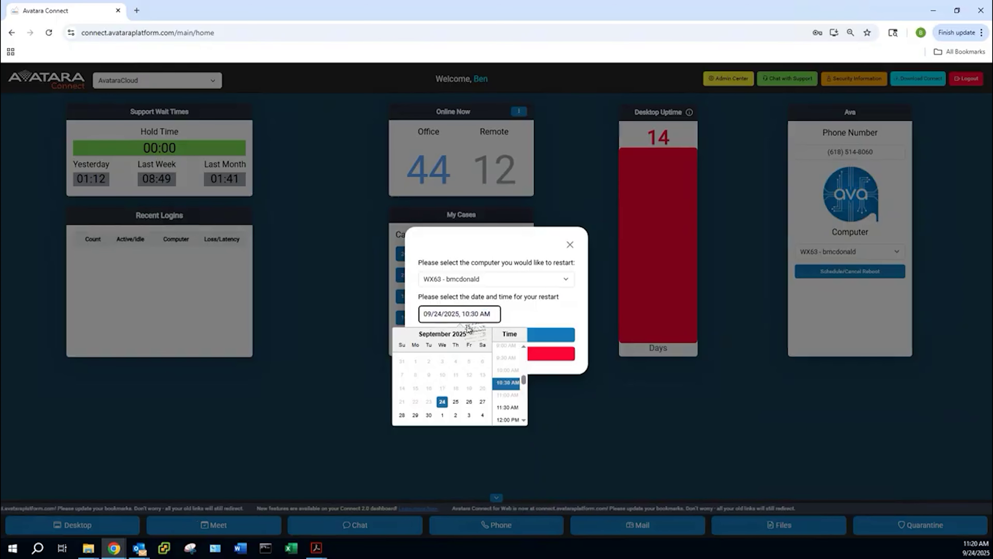
key("BackSpace")
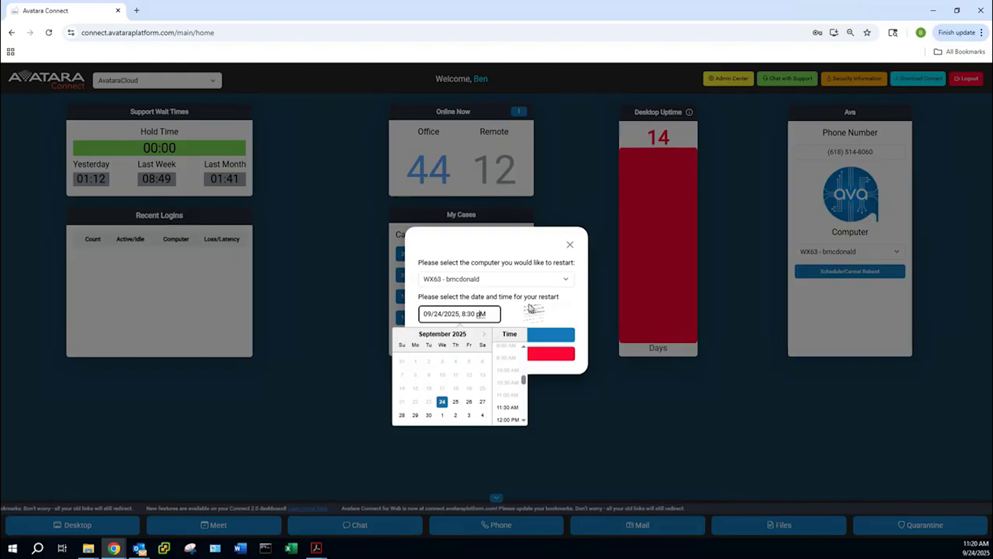
left_click(532, 314)
left_click(499, 339)
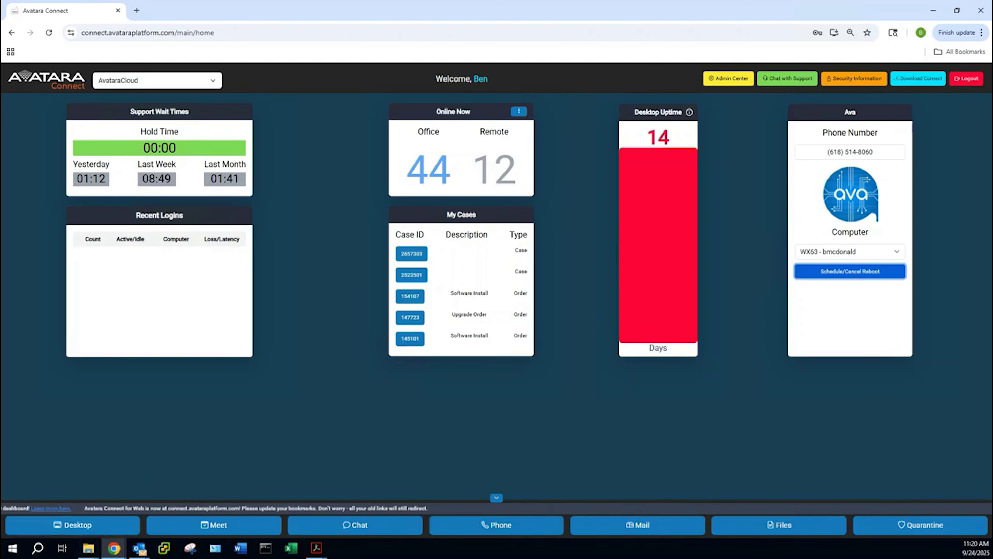
Step: View the PC and Mac download options for Avatara Connect and close them
left_click(920, 80)
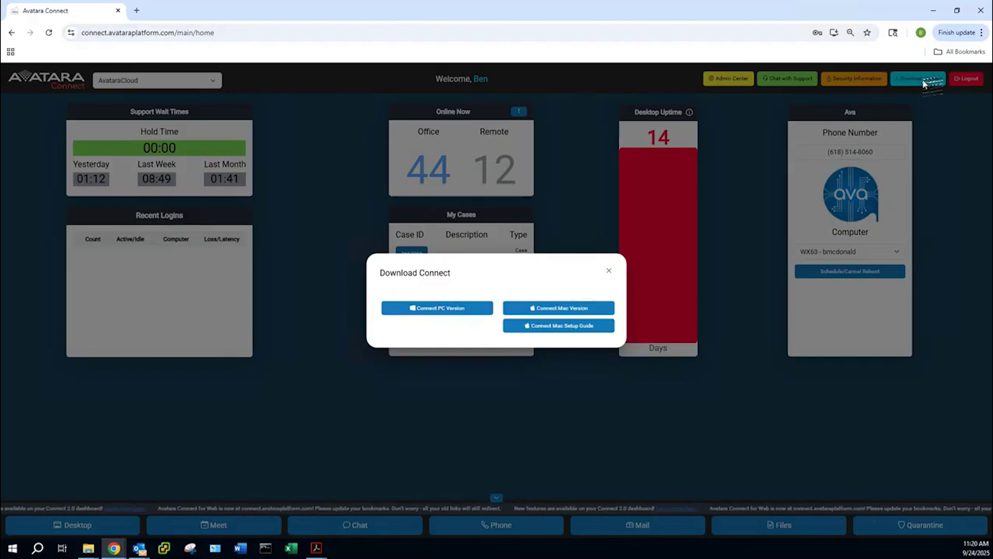
left_click(609, 270)
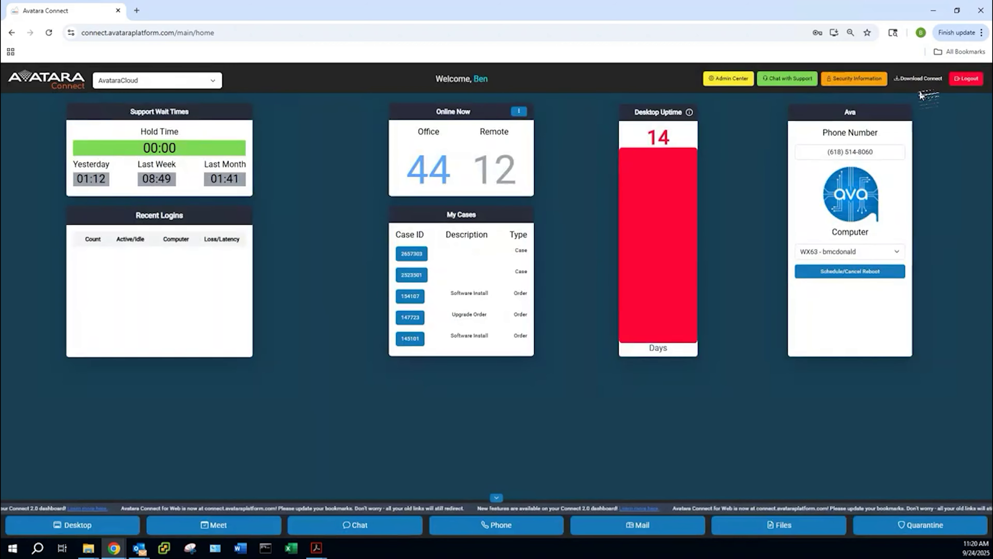
Step: Open the account's security information, filling in the saved account password and verifying it
left_click(852, 87)
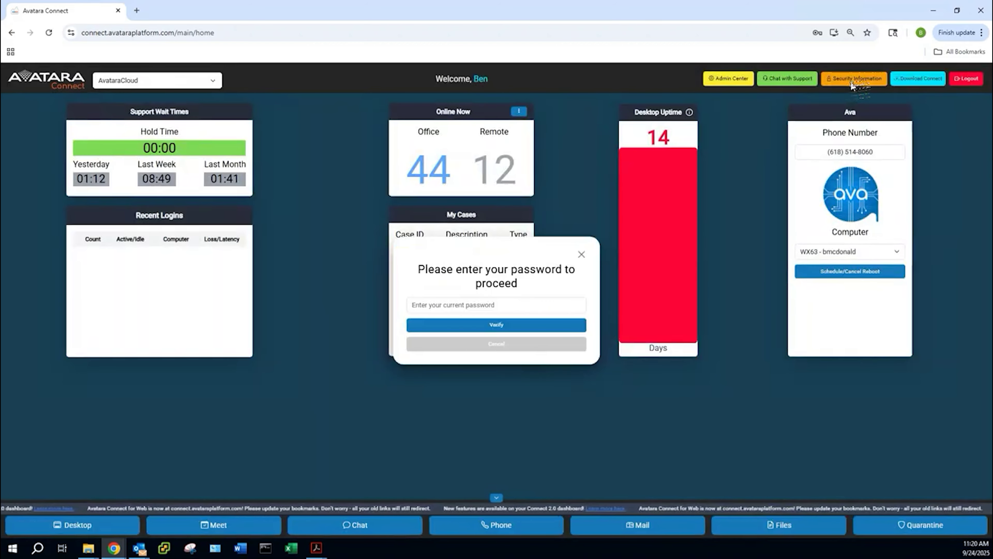
left_click(496, 305)
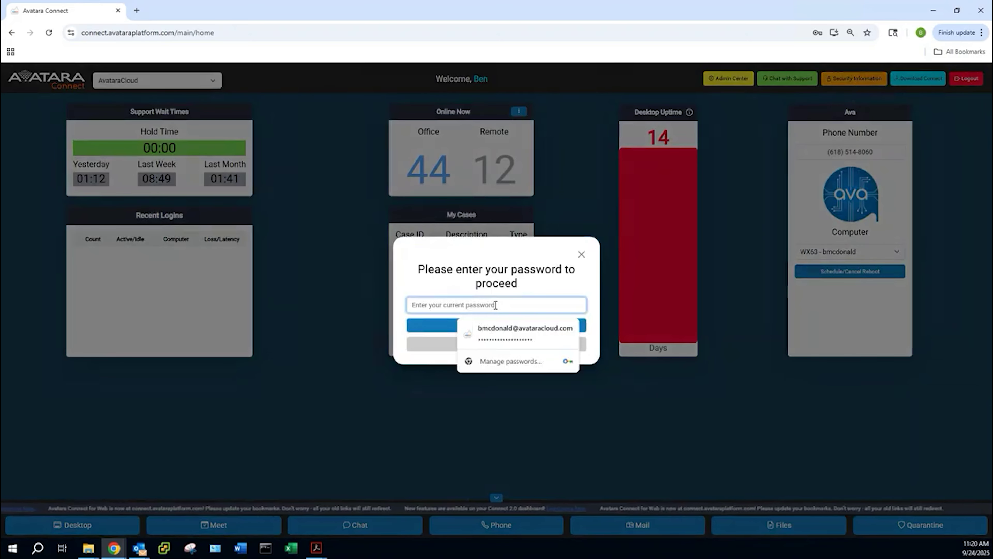
left_click(500, 334)
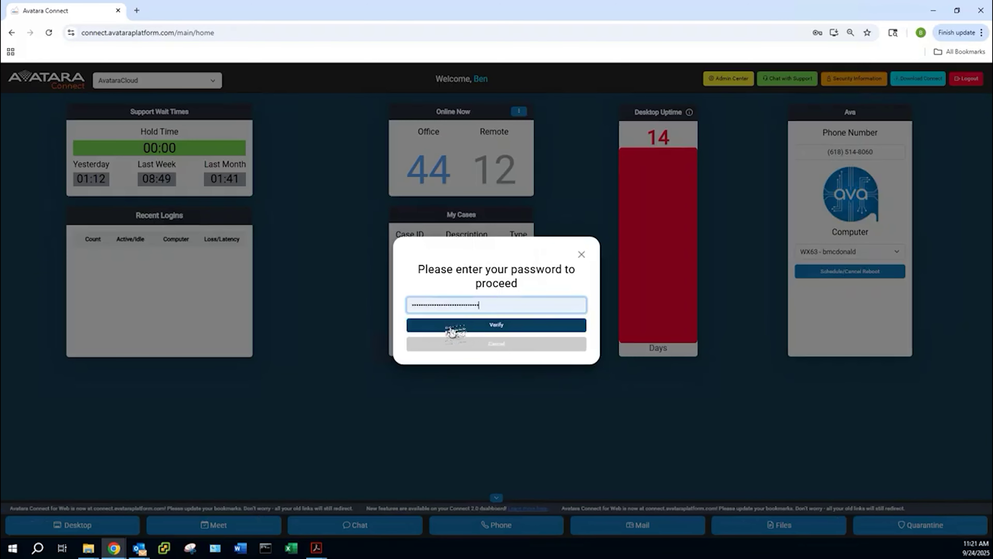
left_click(454, 325)
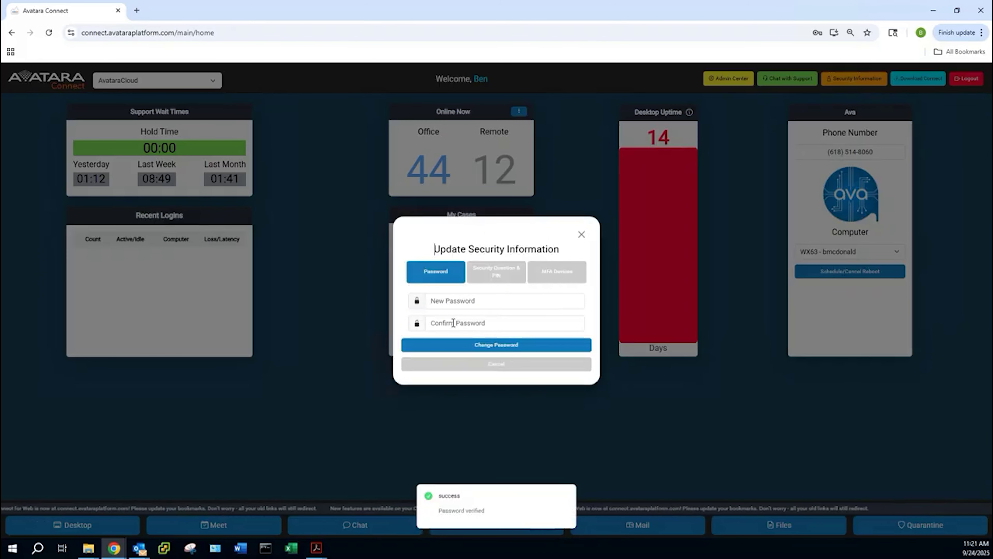
Step: Review the new password fields, the security question and PIN, and the MFA devices, dismiss the browser's password update, and close the security information
left_click(458, 299)
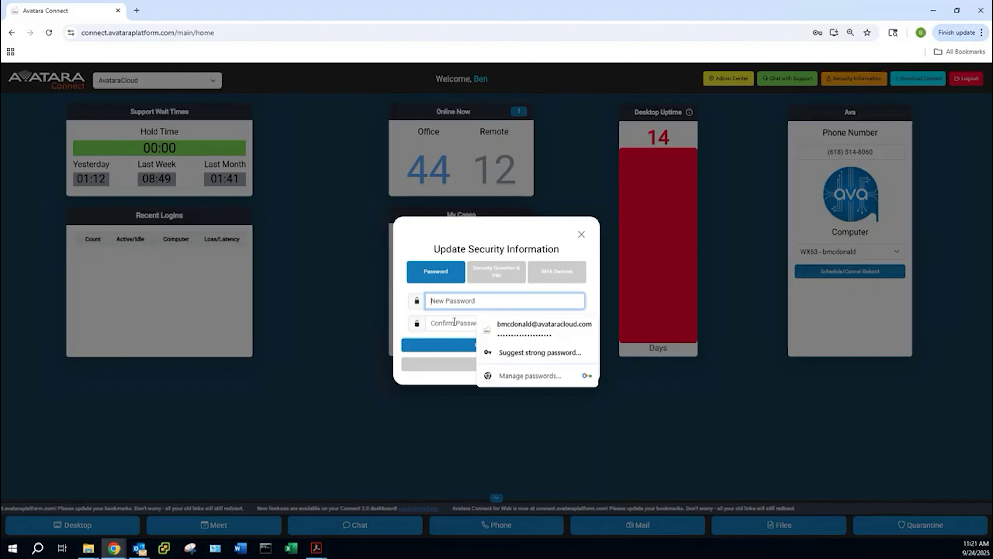
left_click(454, 322)
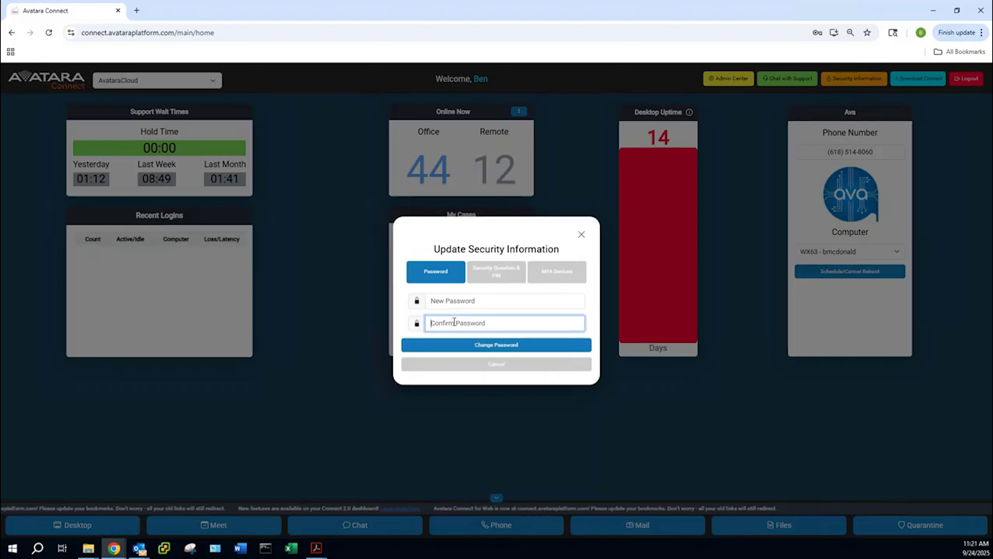
left_click(489, 274)
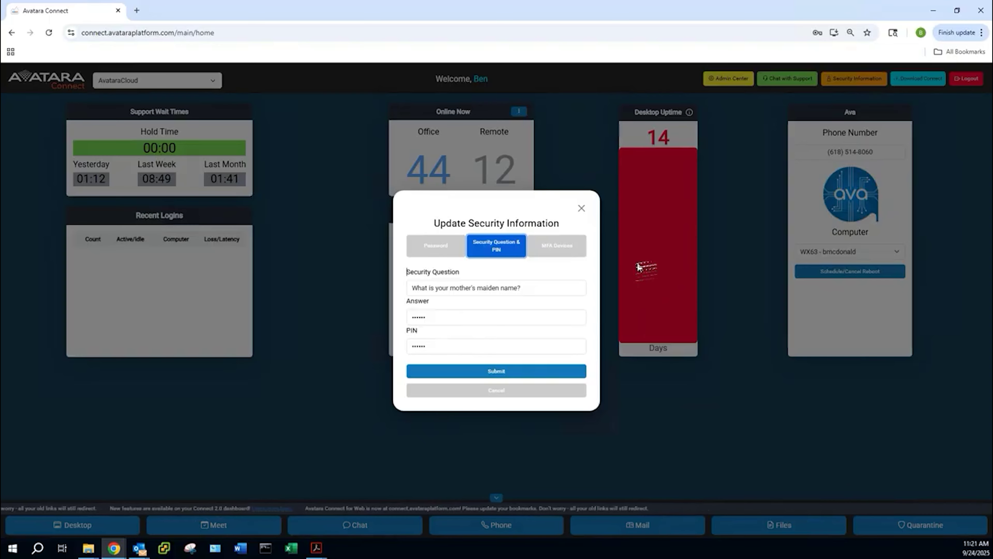
left_click(557, 247)
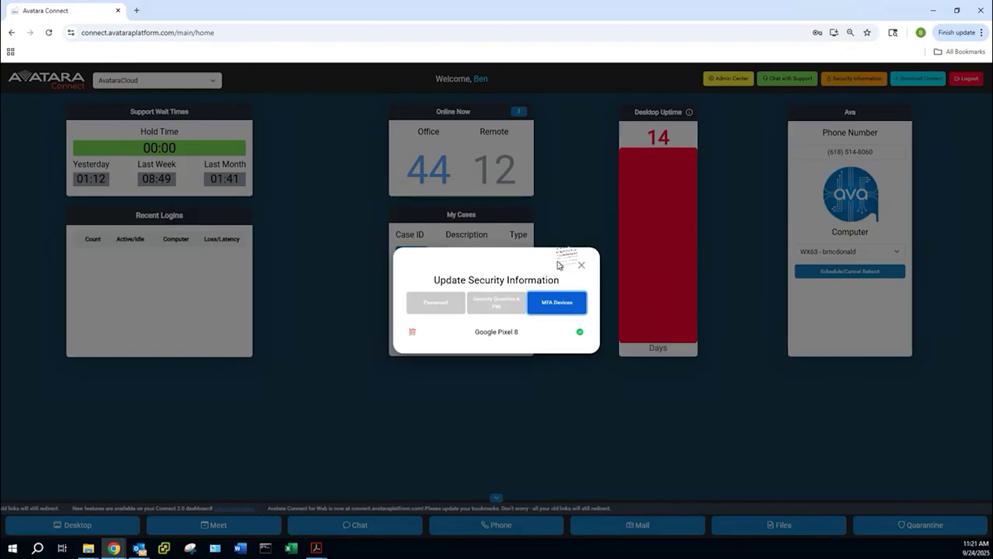
left_click(587, 179)
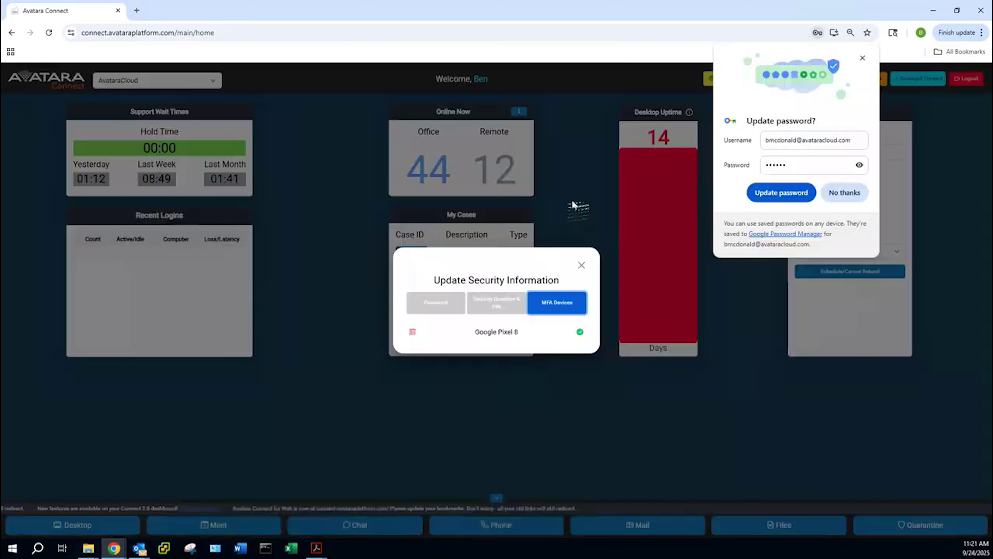
left_click(862, 58)
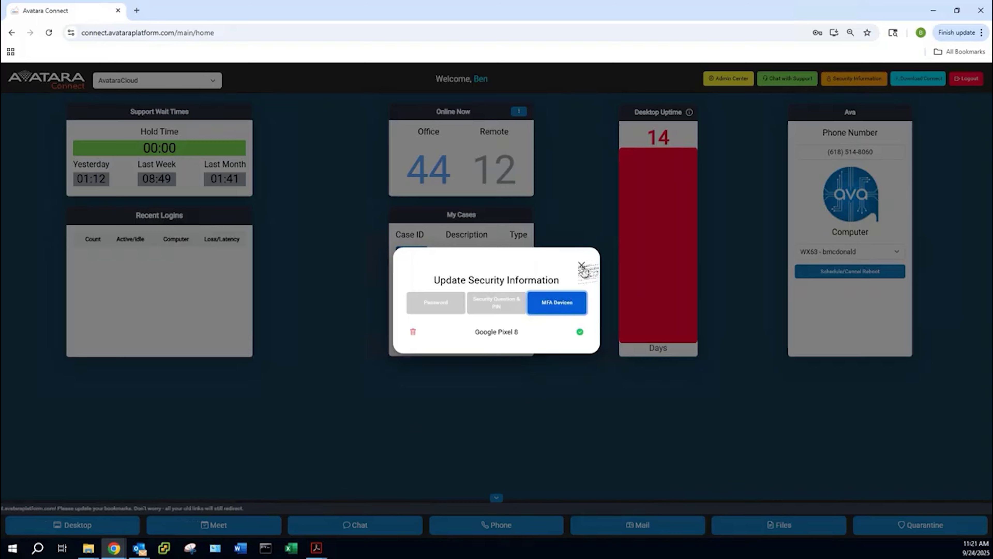
left_click(582, 267)
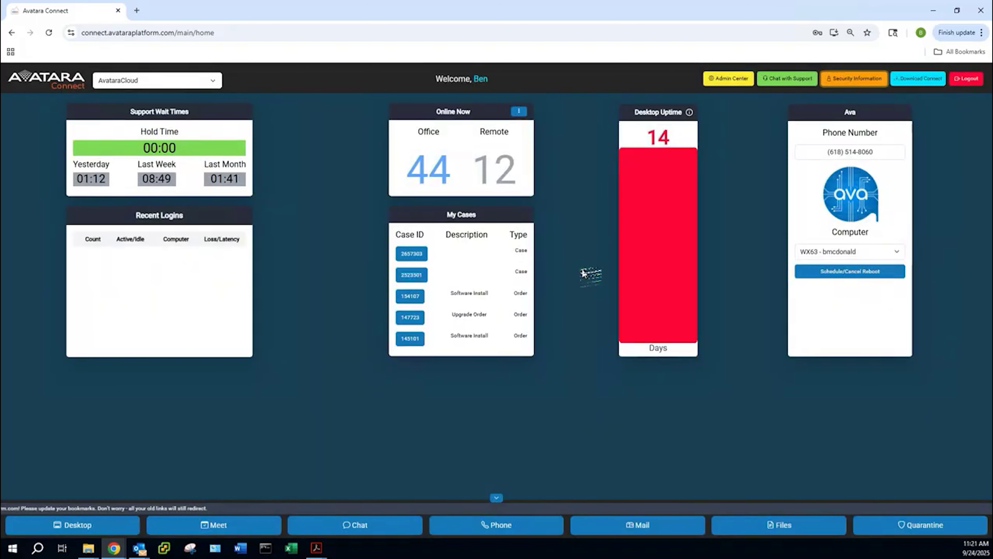